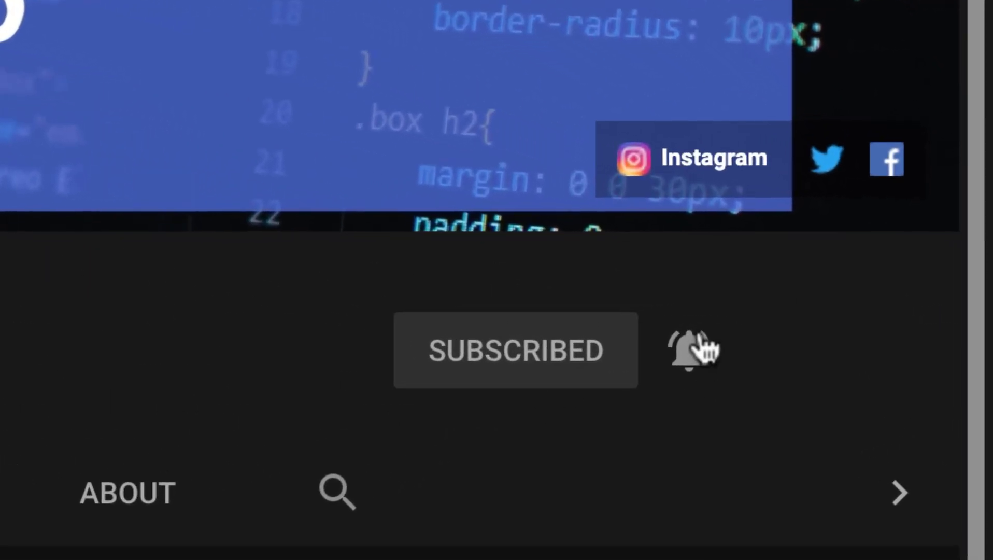
- Dismiss the notification options and enter 'humberg' in the Flaticon icon search box
left_click(700, 342)
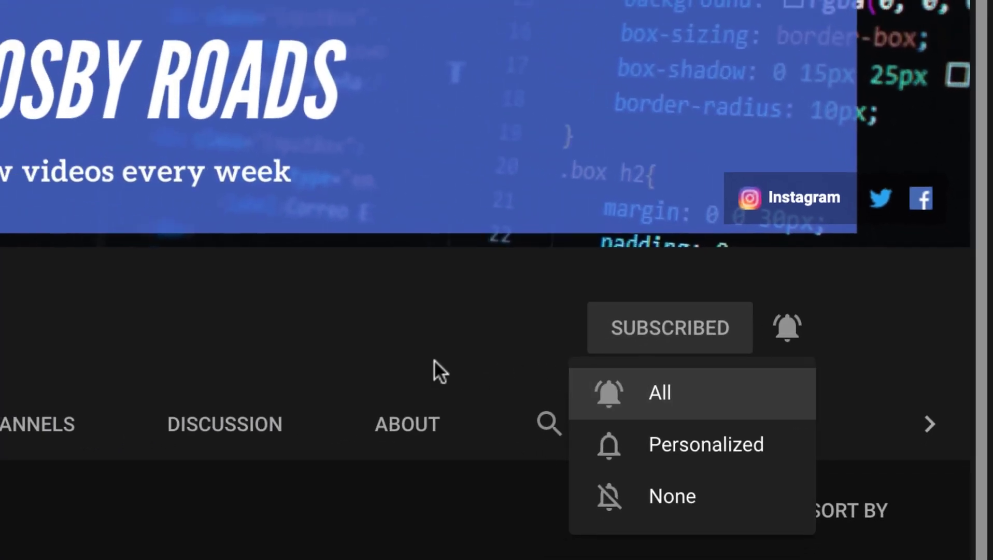
left_click(435, 361)
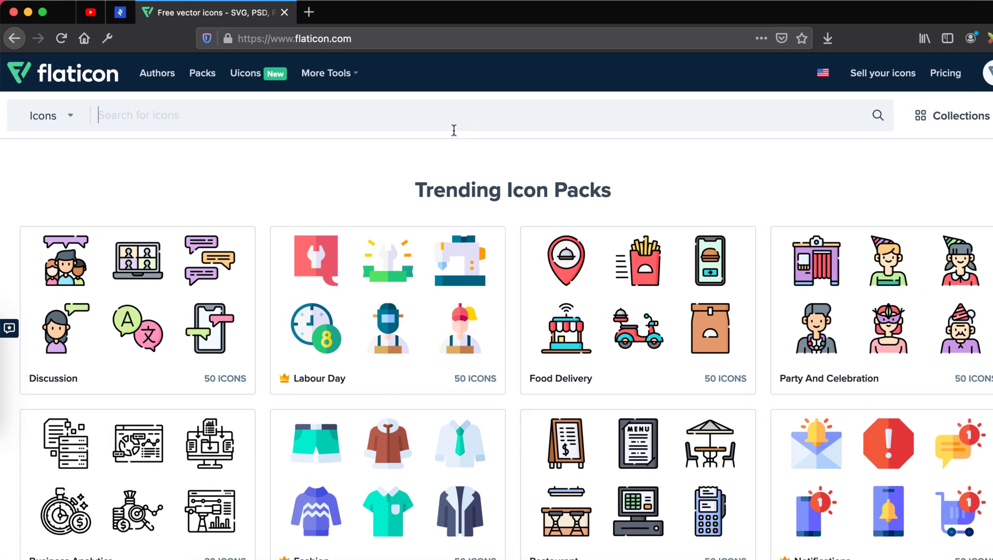
type("humberg")
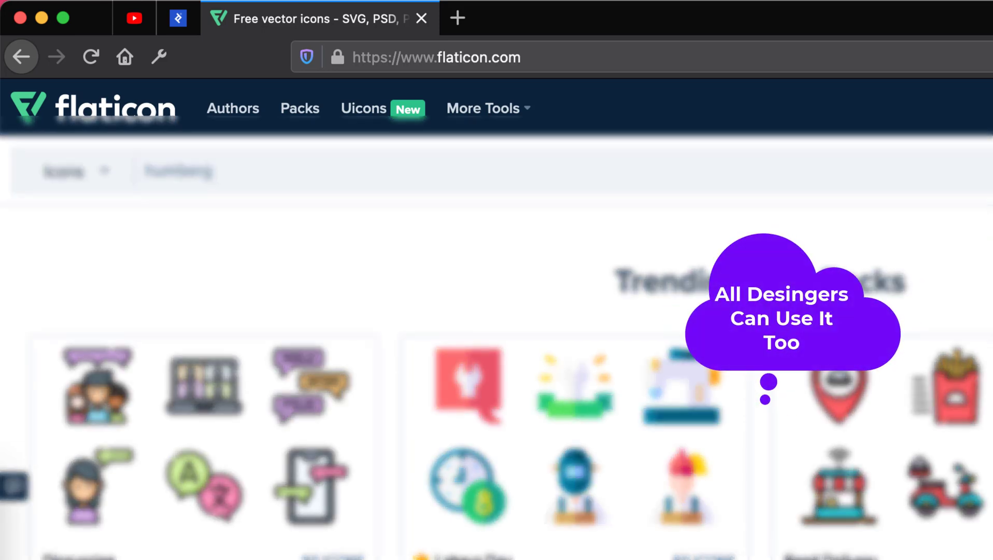
- Replace the search text with 'menu' and run the search
key("super+a")
type("men")
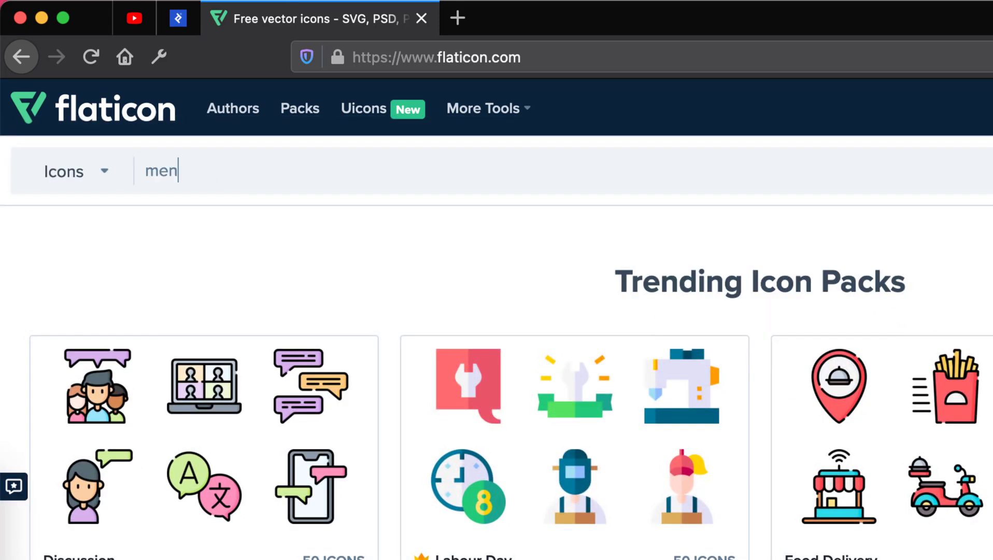
type("u")
key("Return")
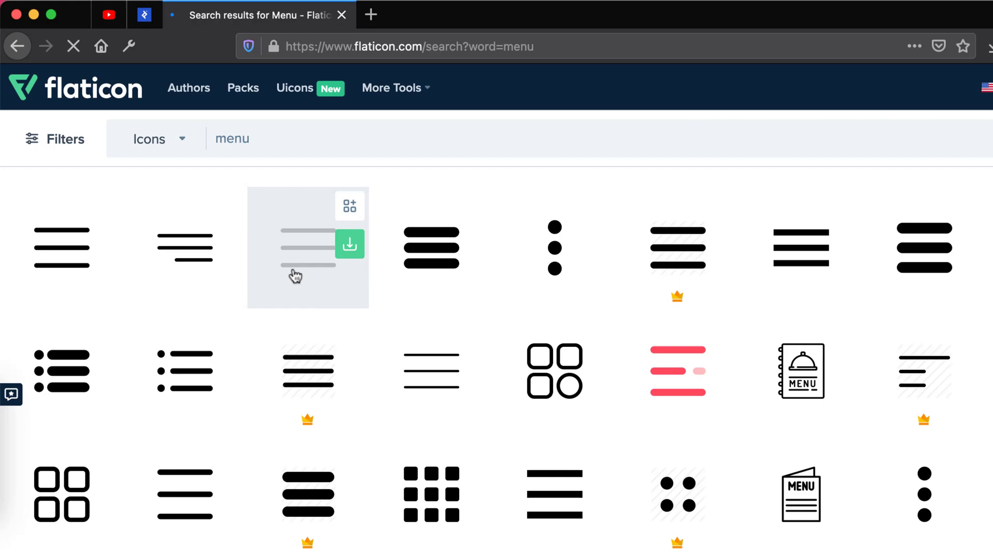
- Scroll through the 8,797 menu icon results
scroll(706, 532, "down", 5)
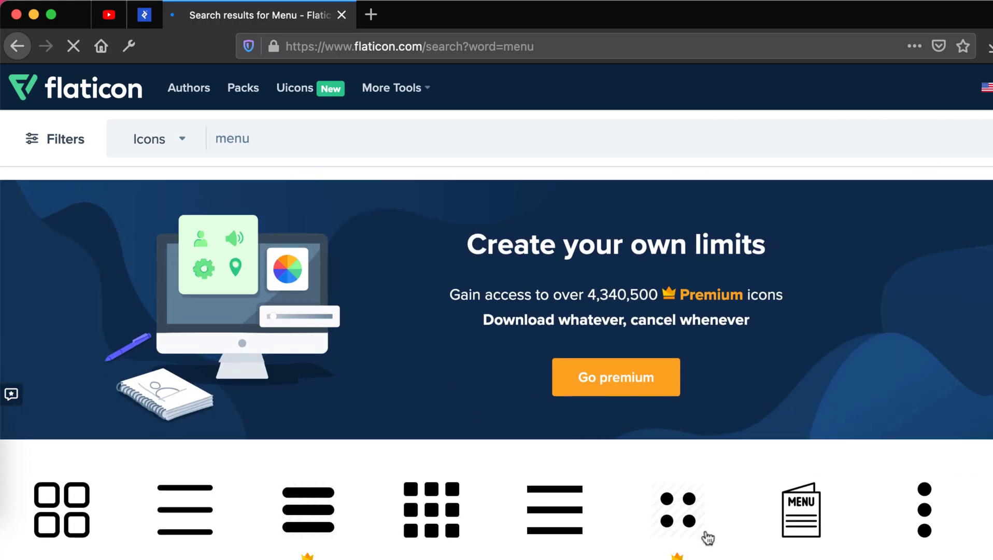
scroll(705, 538, "down", 3)
scroll(707, 538, "down", 4)
scroll(707, 538, "down", 5)
scroll(706, 531, "up", 5)
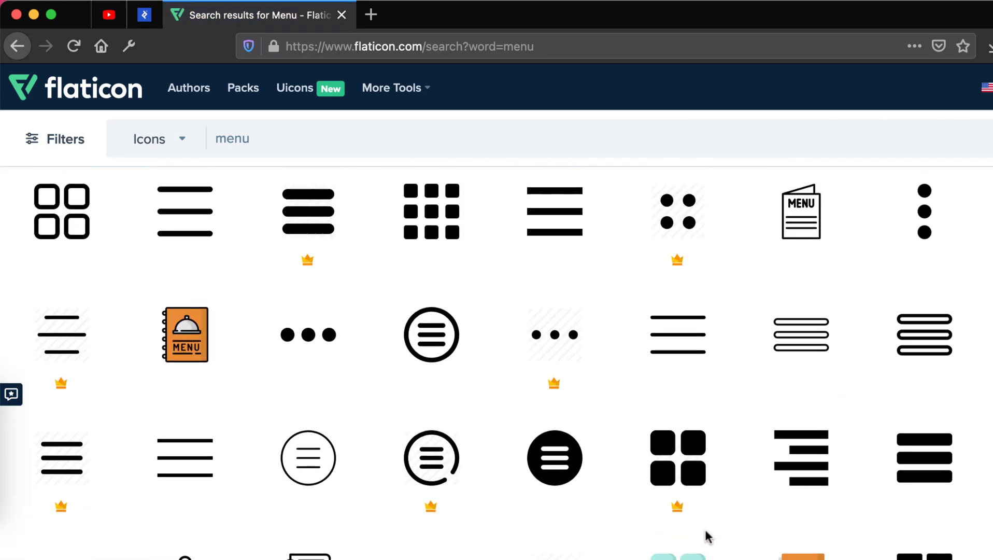
scroll(706, 531, "up", 4)
scroll(708, 538, "up", 2)
scroll(706, 537, "down", 3)
scroll(713, 533, "up", 2)
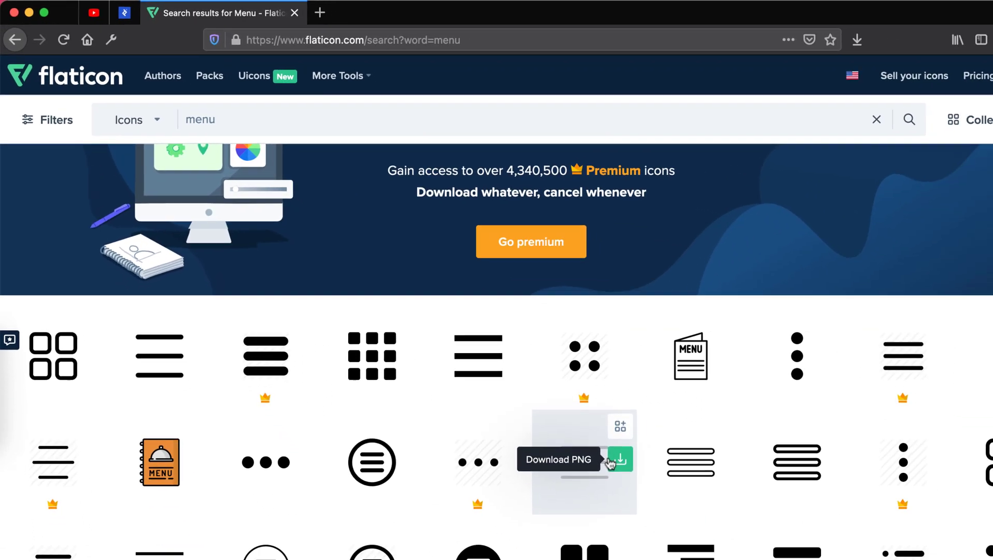
scroll(610, 463, "up", 5)
scroll(580, 436, "up", 3)
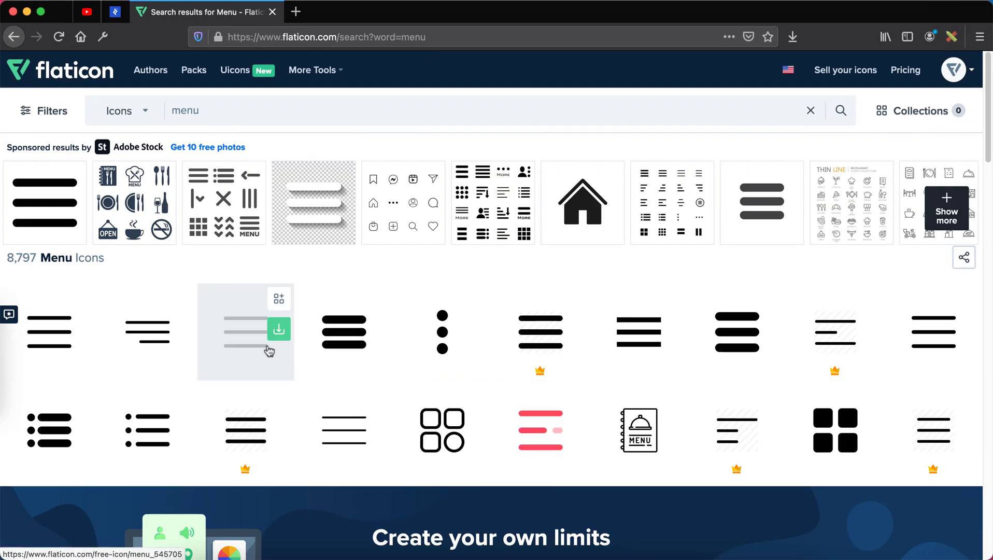
- Open the thin three-bar menu icon in the editor
left_click(252, 345)
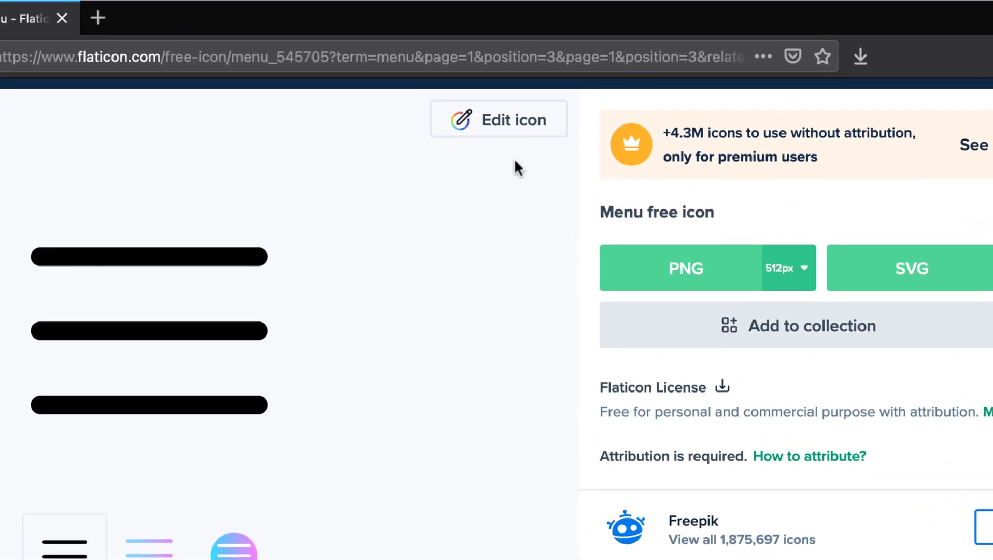
left_click(504, 134)
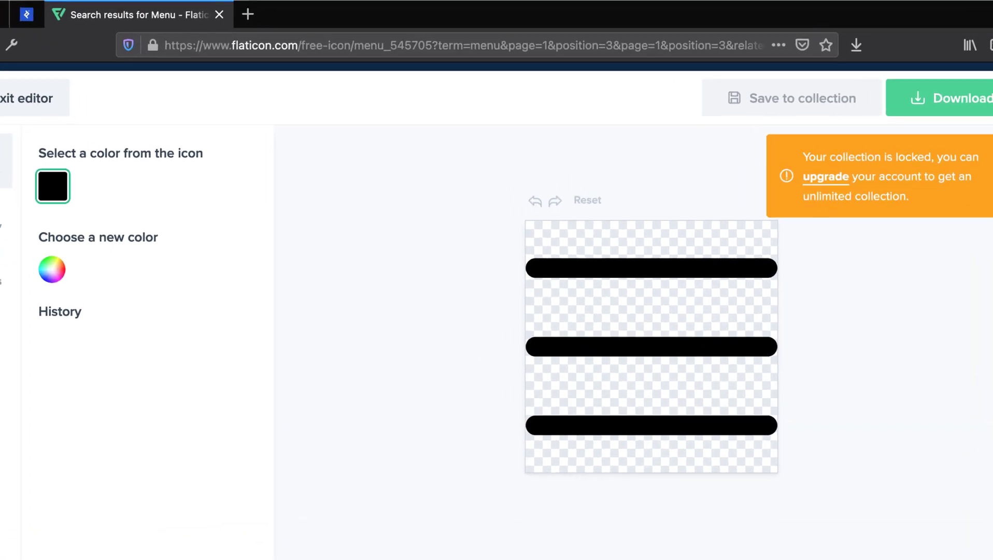
left_click(116, 81)
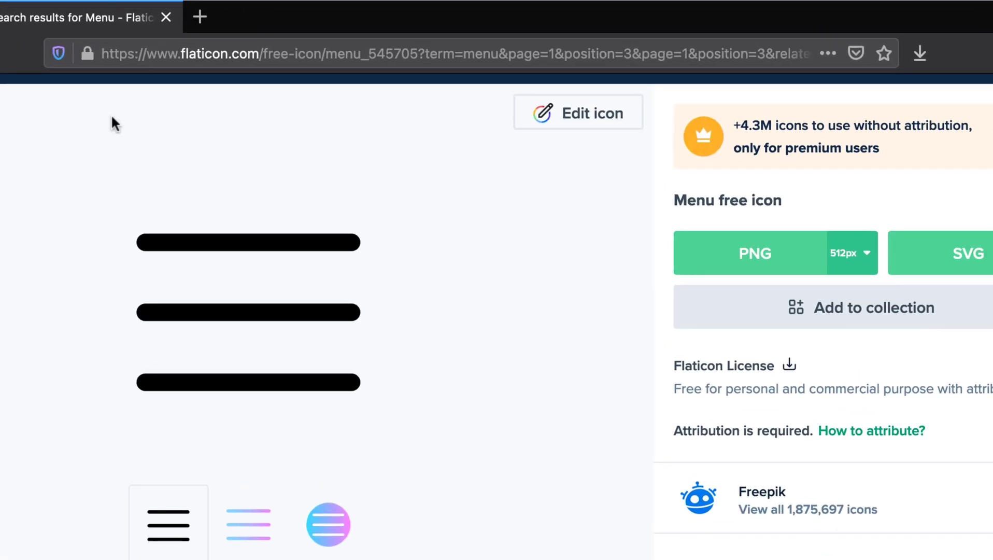
left_click(551, 125)
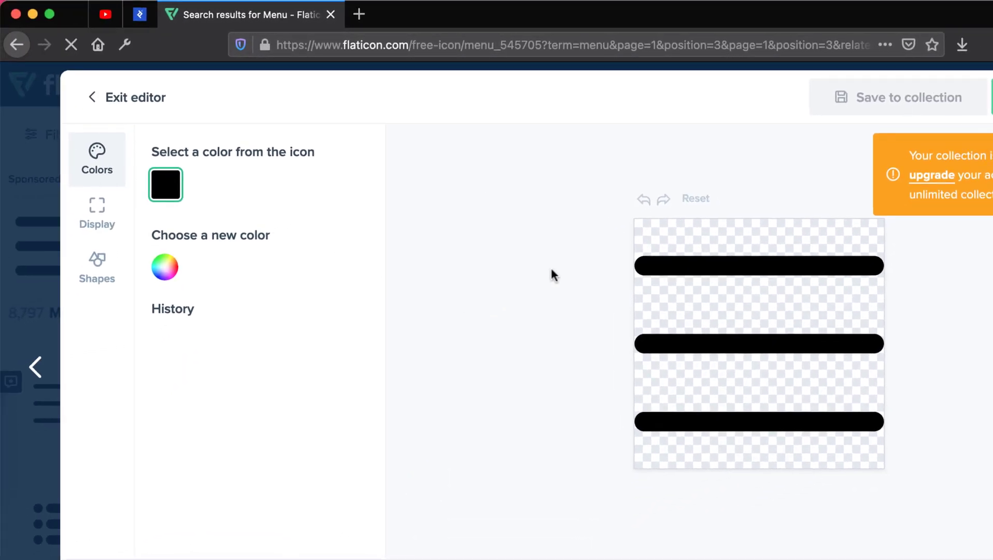
- Recolour the menu icon's bars bright green (#34C881)
left_click(165, 267)
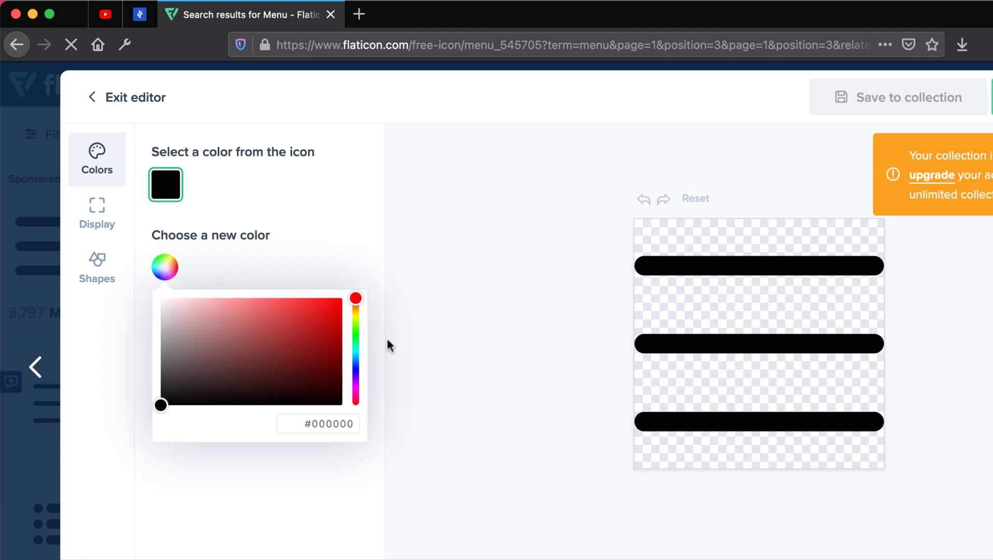
left_click(355, 343)
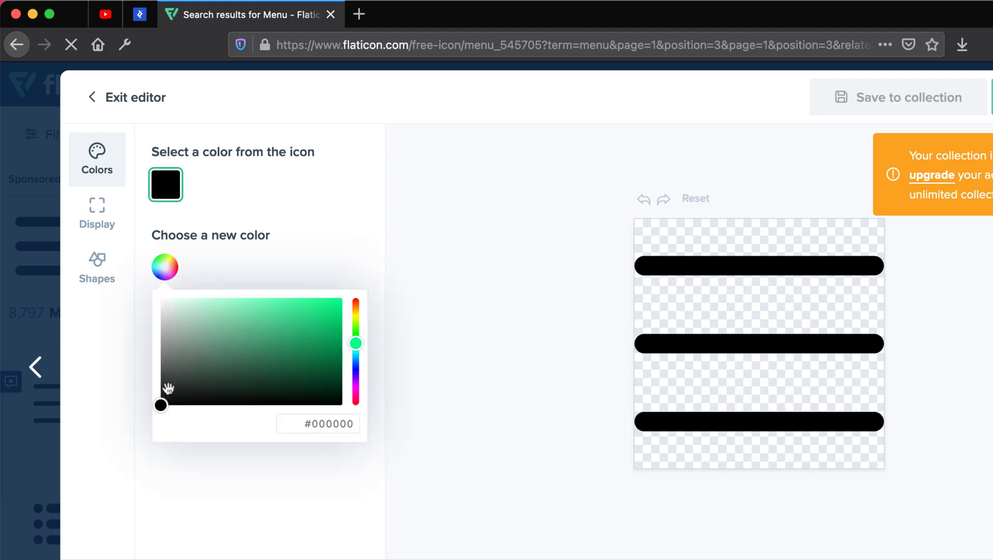
mouse_move(155, 408)
left_mouse_down()
mouse_move(321, 311)
mouse_move(296, 322)
left_mouse_up()
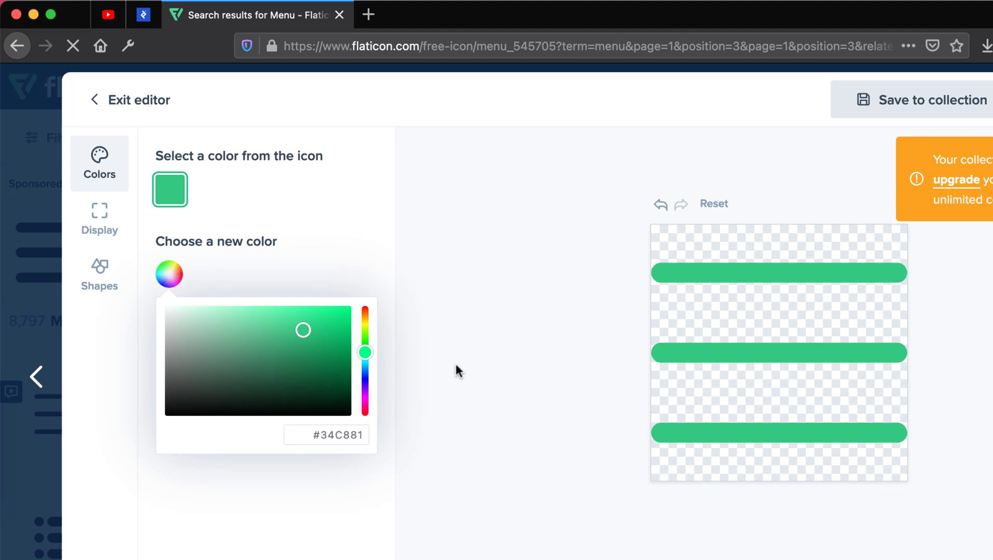
left_click(456, 364)
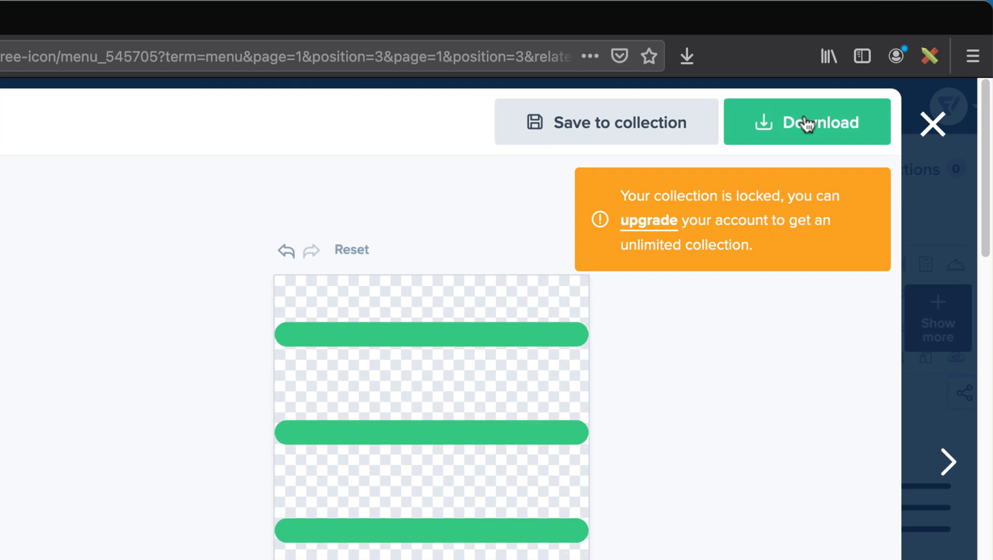
- Show the download formats, view PNG sizes, then return to the PNG/SVG/EPS/CSS list
left_click(807, 123)
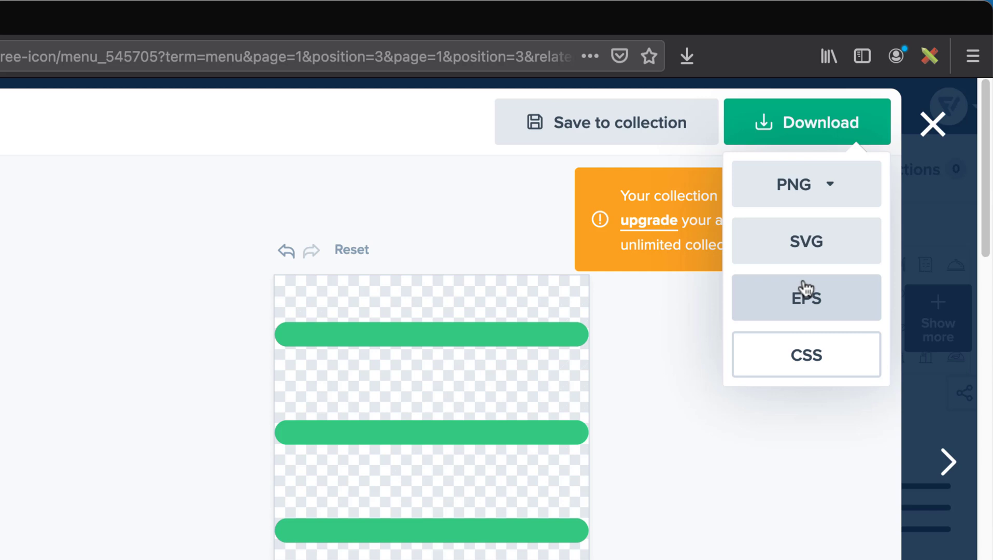
left_click(819, 202)
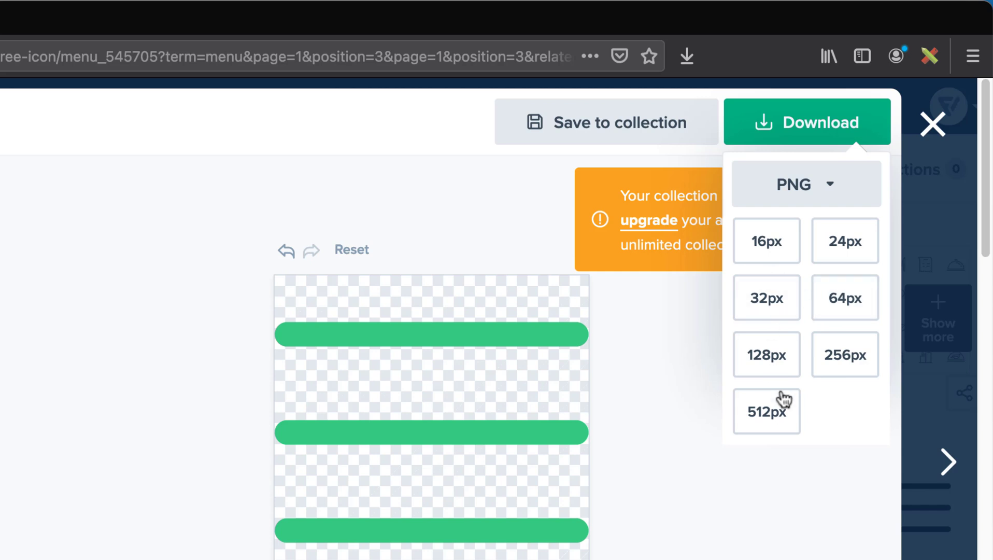
left_click(814, 184)
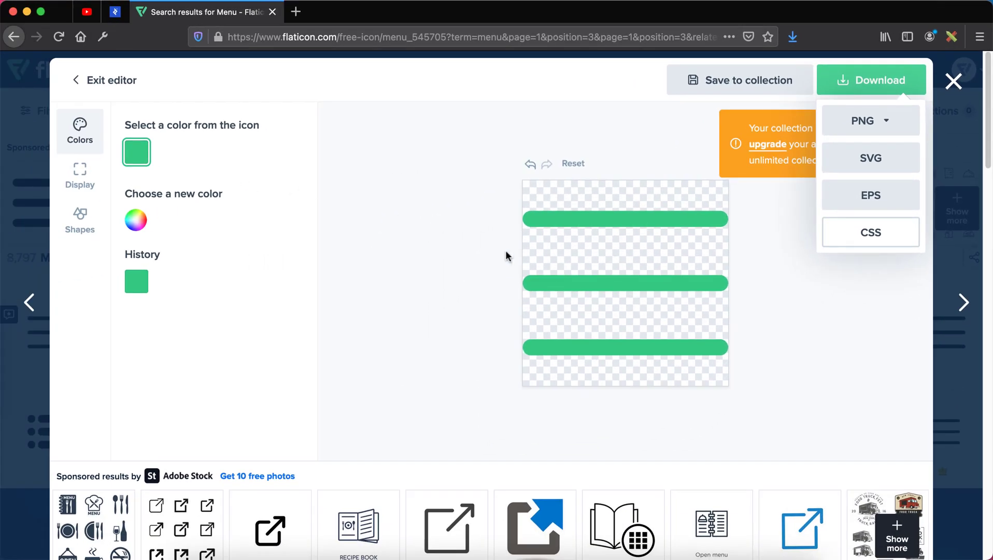
- Close the download choices, editor and icon details to return to results
left_click(449, 237)
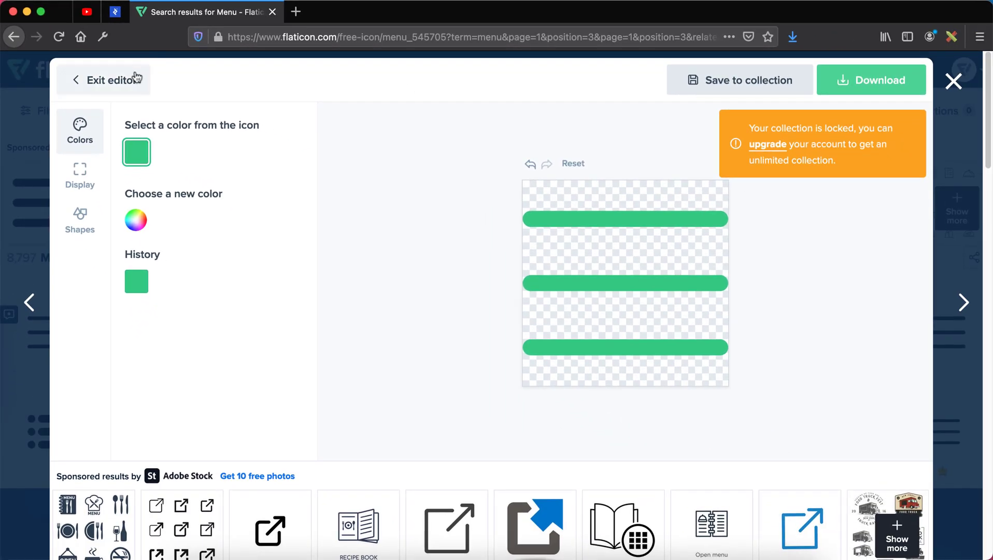
left_click(133, 79)
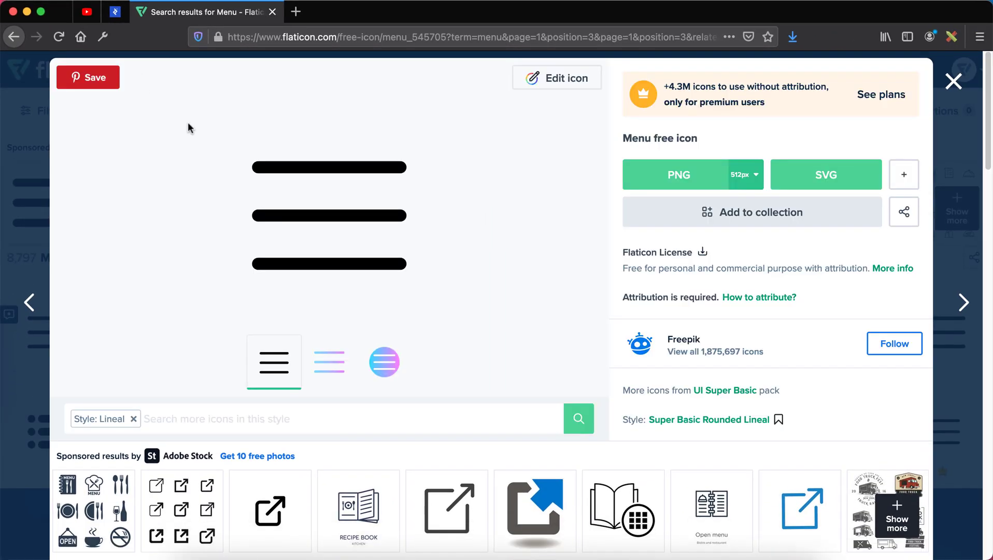
left_click(953, 82)
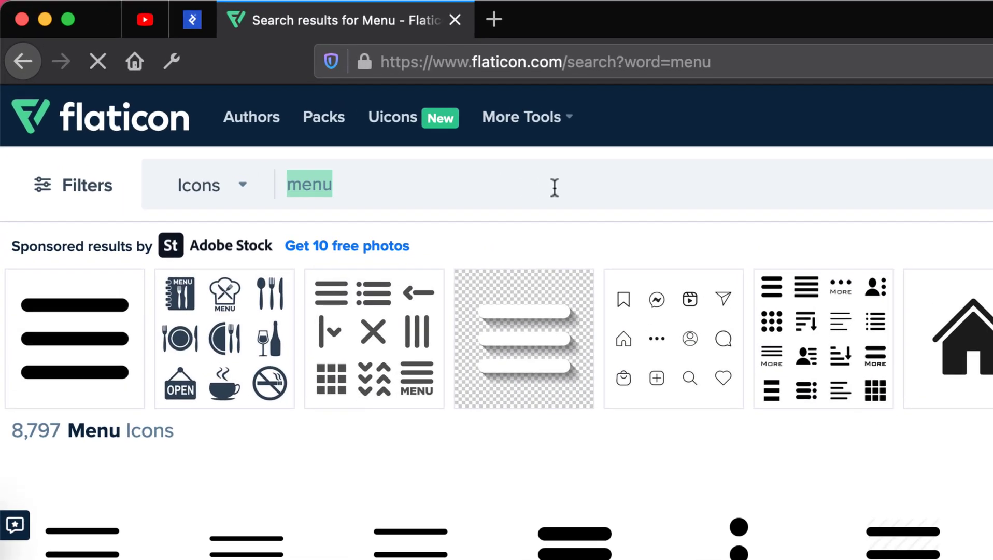
- Search for 'down arrow' and open the black chevron icon in the editor
type("down")
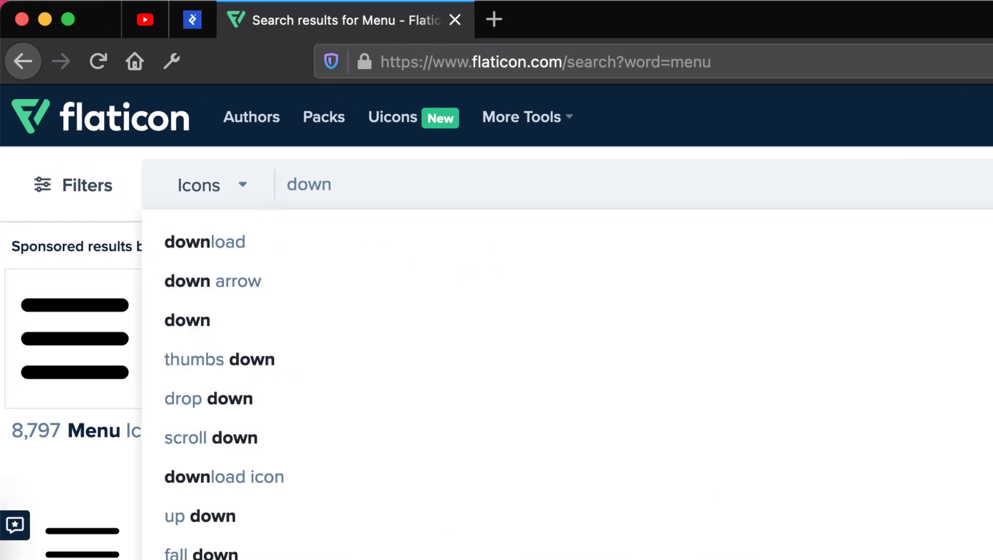
type("n")
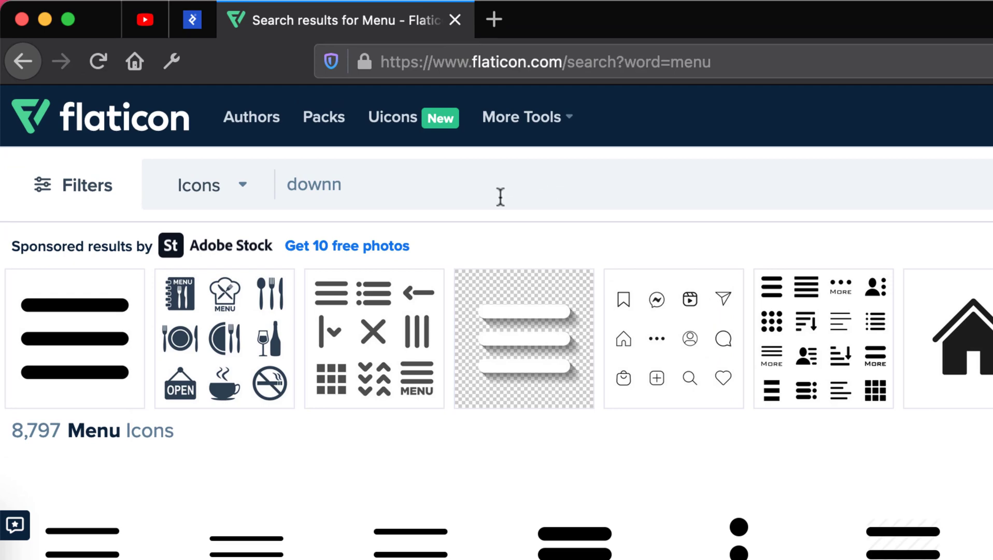
key("BackSpace")
type("arr")
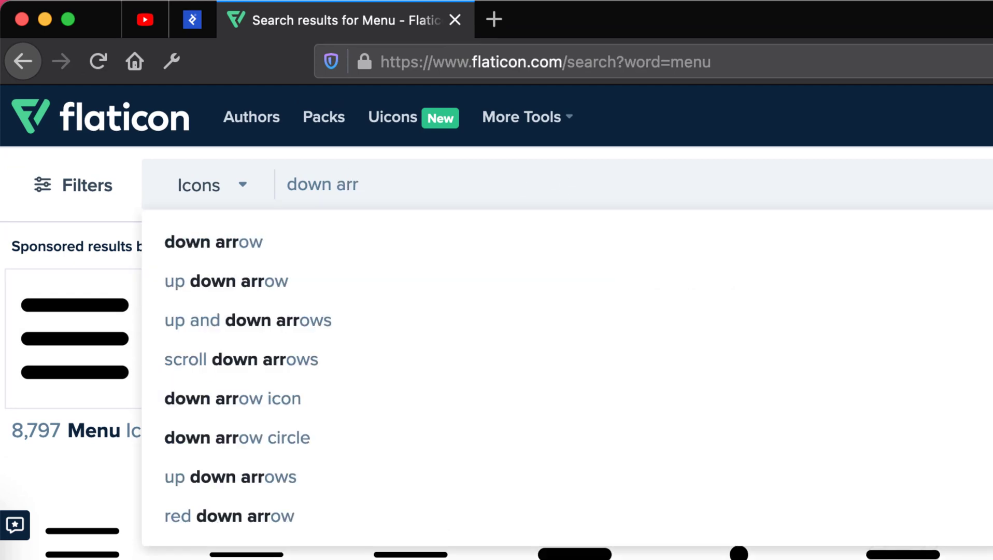
type("ow")
left_click(255, 185)
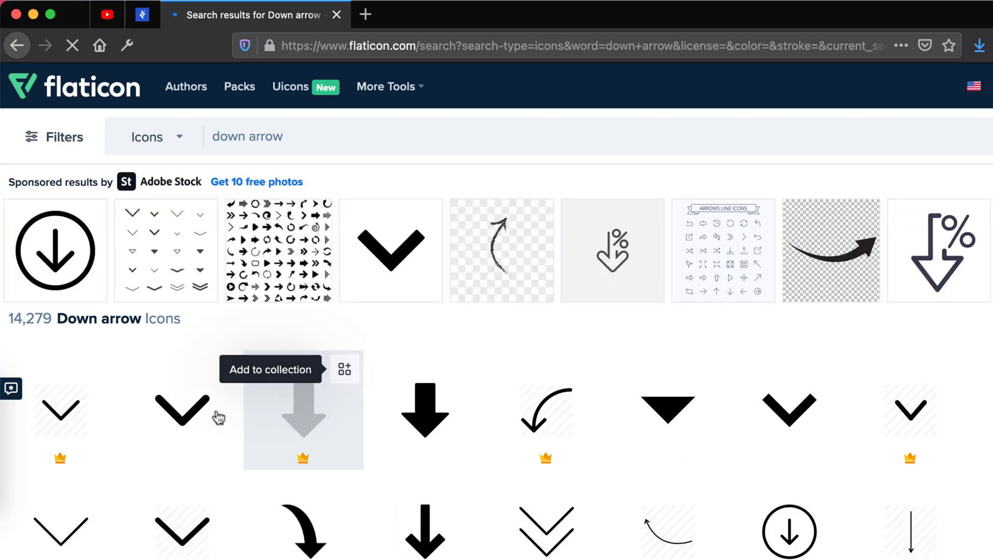
left_click(180, 410)
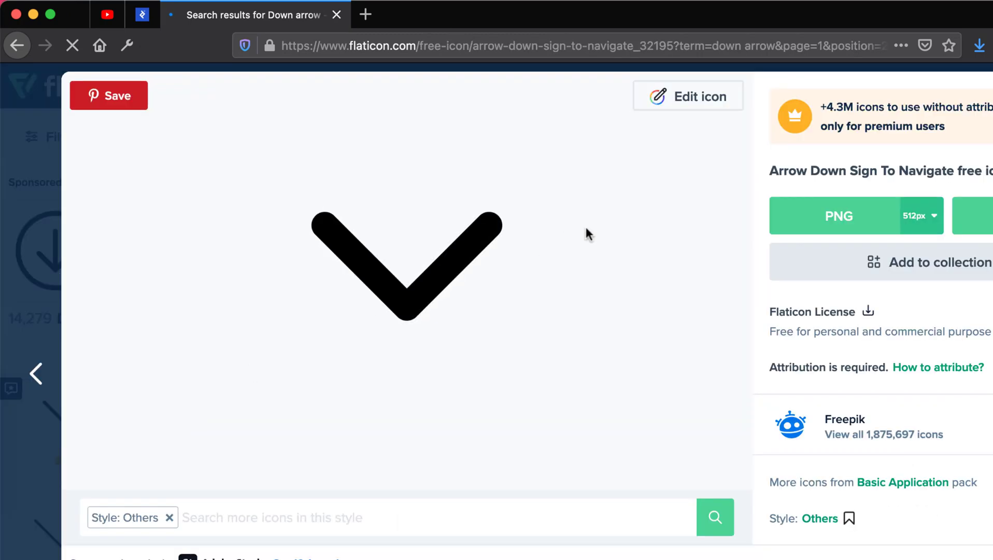
left_click(699, 98)
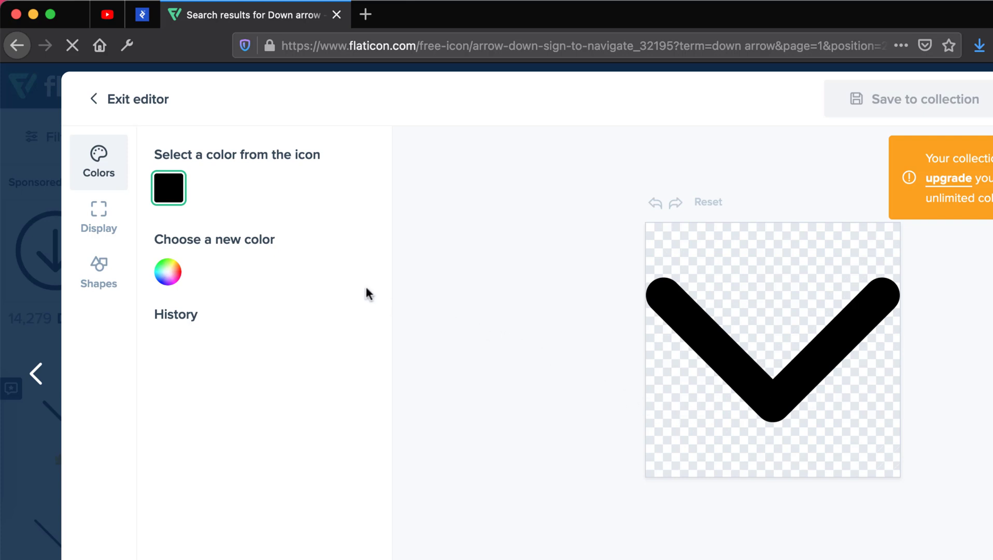
- Show the chevron's Display settings for scaling, moving, rotating and flipping
left_click(104, 221)
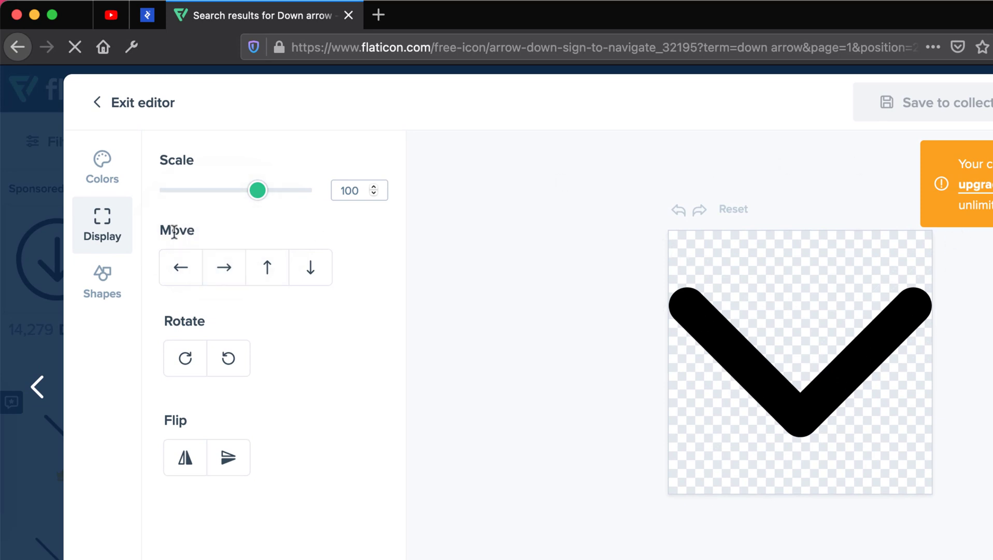
- Rotate the chevron a quarter turn counter-clockwise to point right and nudge it right
left_click(259, 272)
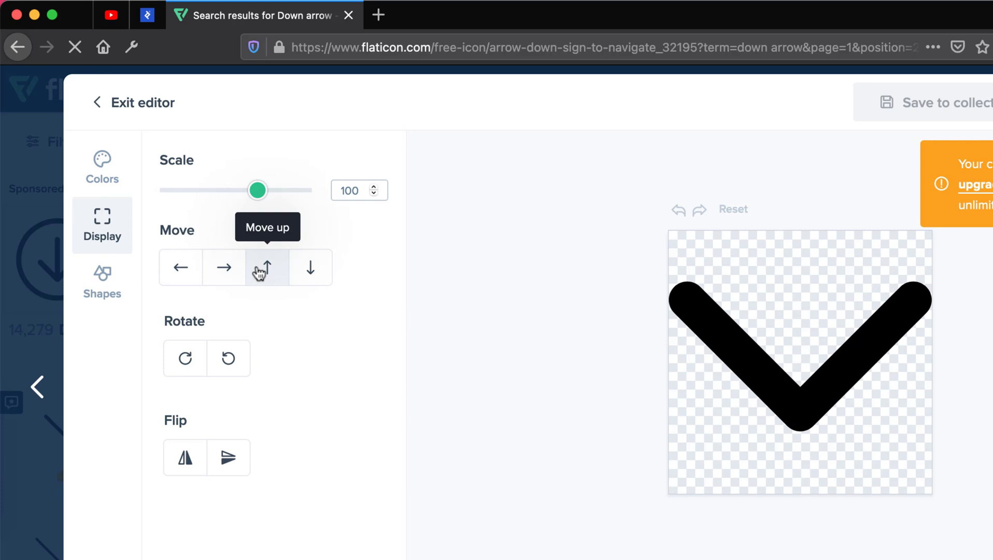
left_click(314, 284)
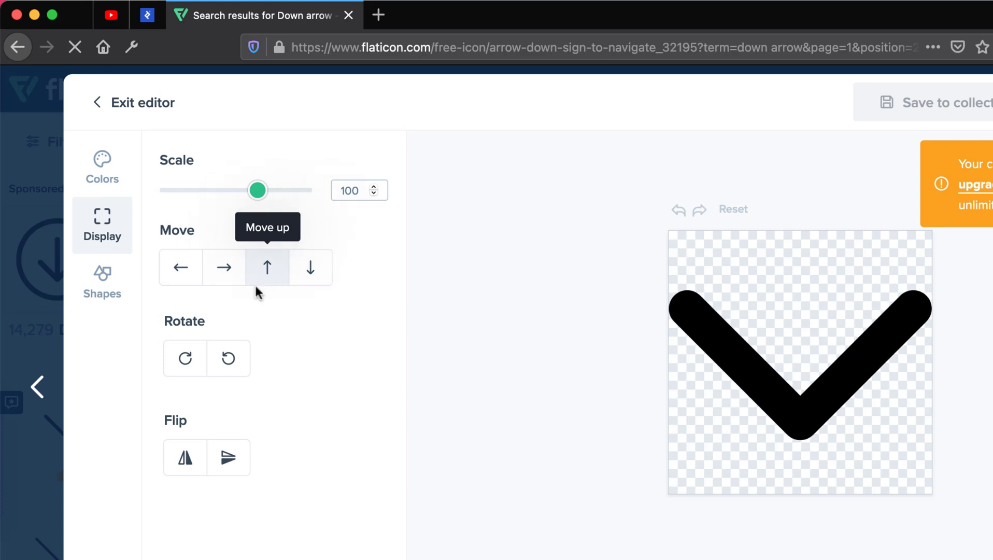
left_click(222, 372)
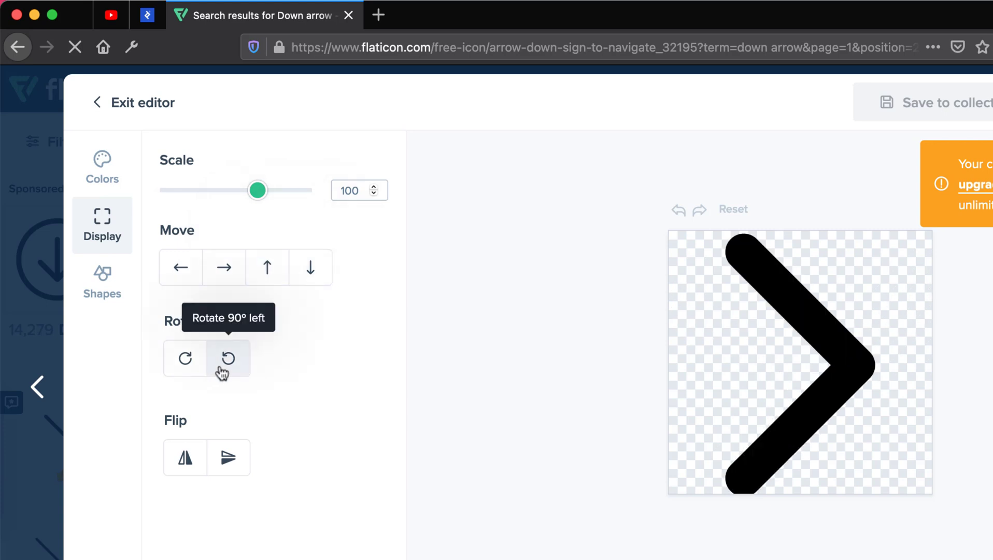
left_click(222, 273)
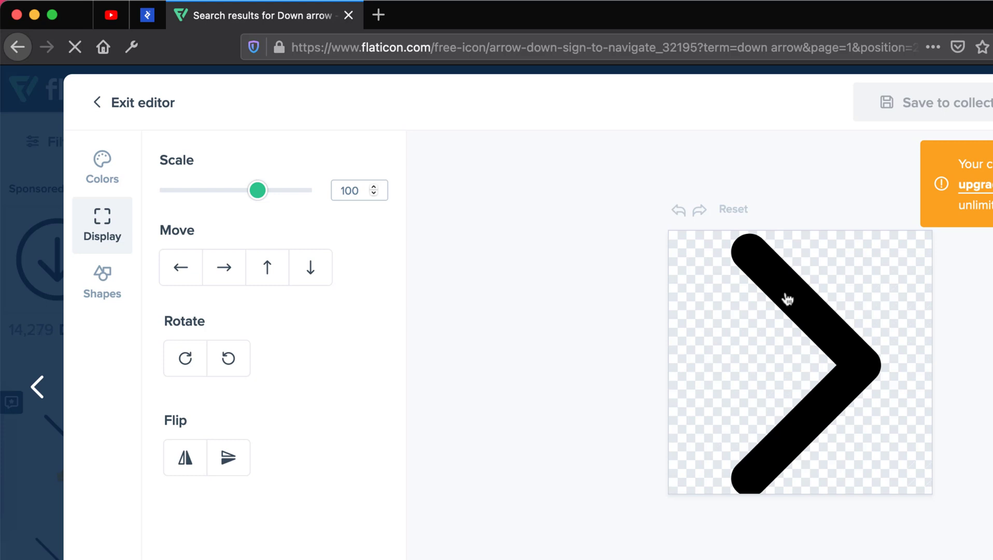
- Flip the chevron horizontally to point left and open the Download dropdown
left_click(180, 457)
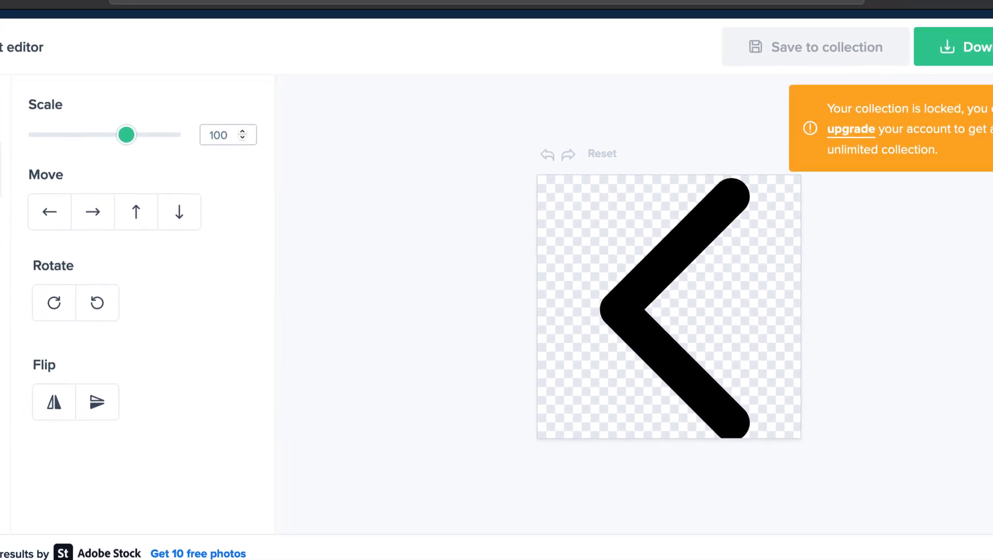
left_click(953, 46)
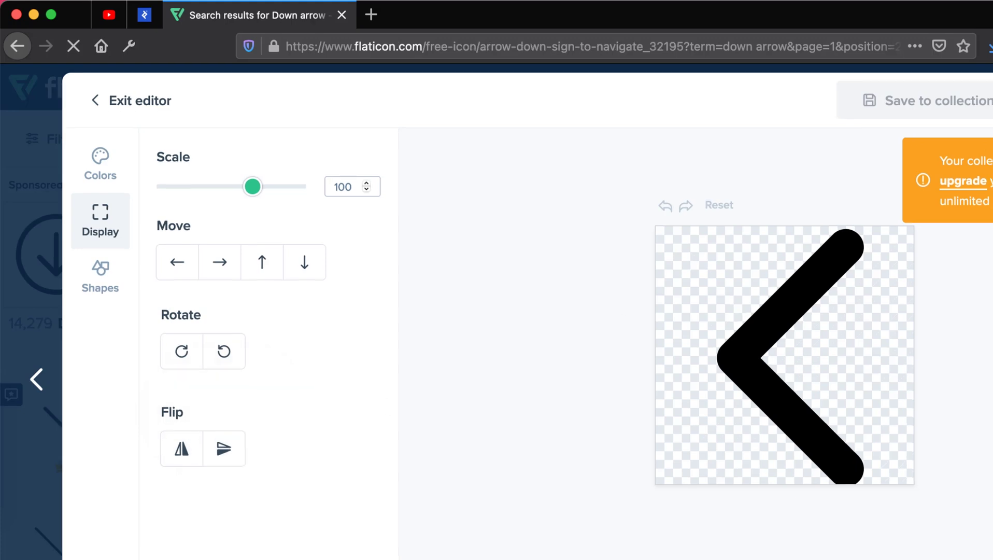
- Scroll down and open the yellow circular down-arrow icon in the editor
scroll(407, 255, "down", 5)
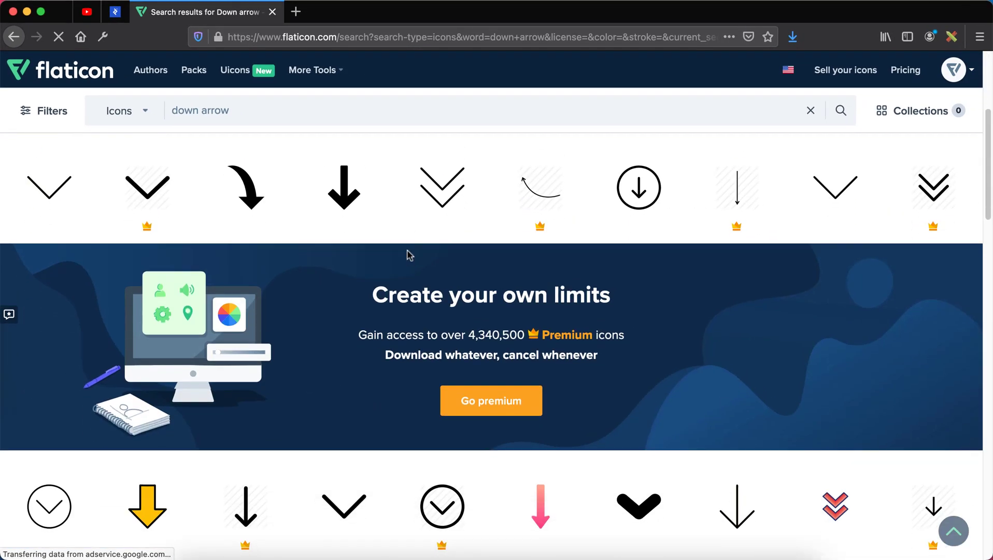
scroll(407, 254, "down", 4)
scroll(408, 254, "down", 3)
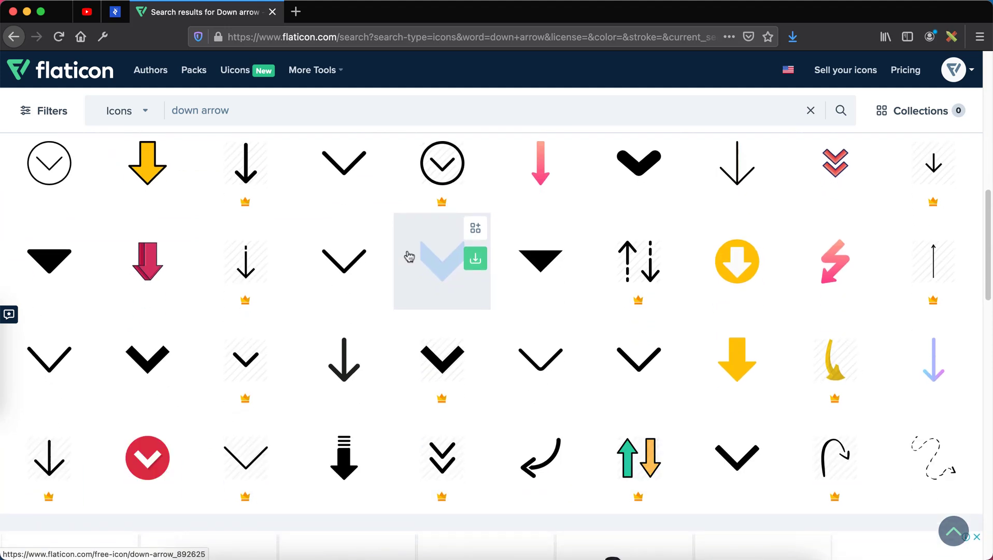
left_click(725, 291)
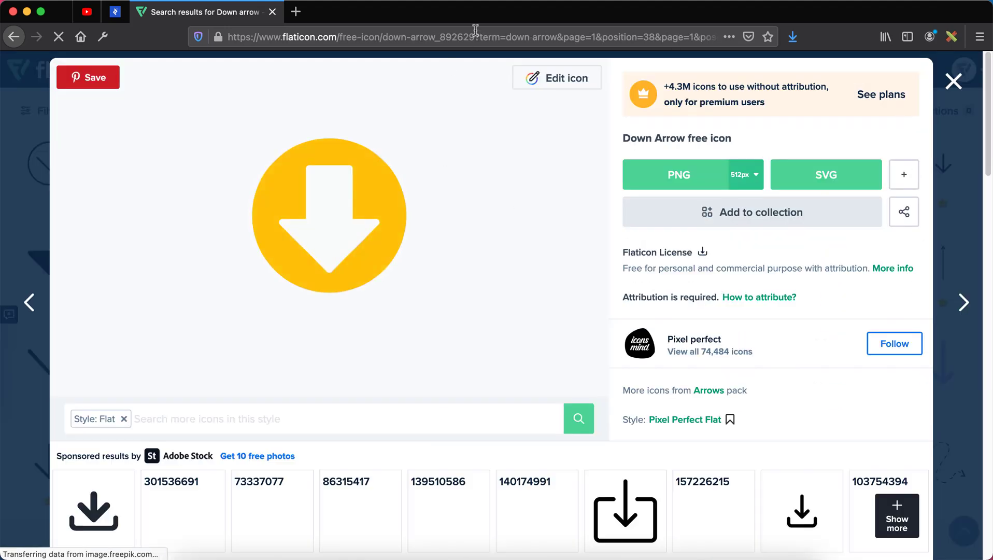
left_click(558, 79)
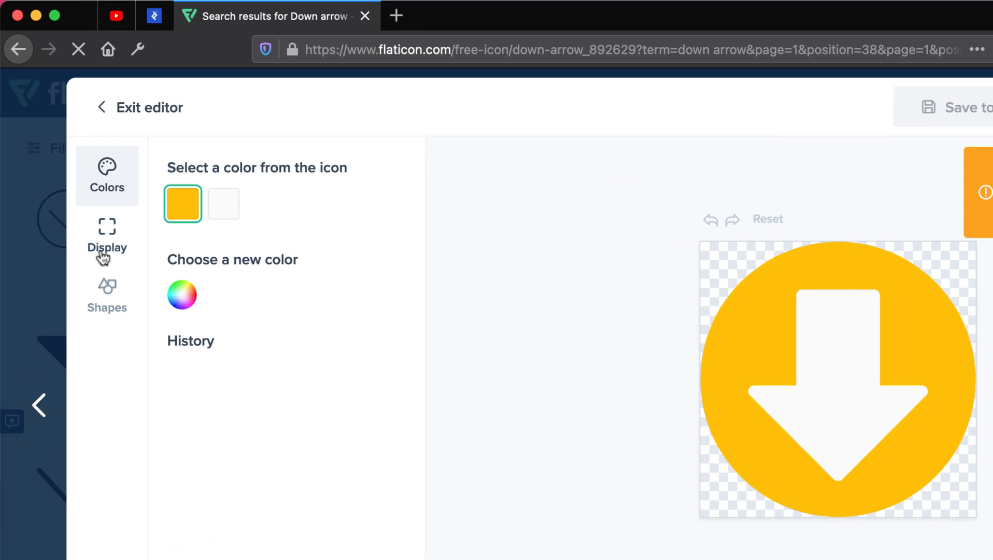
- Flip the yellow arrow vertically in the Display settings so it ends pointing up
left_click(104, 256)
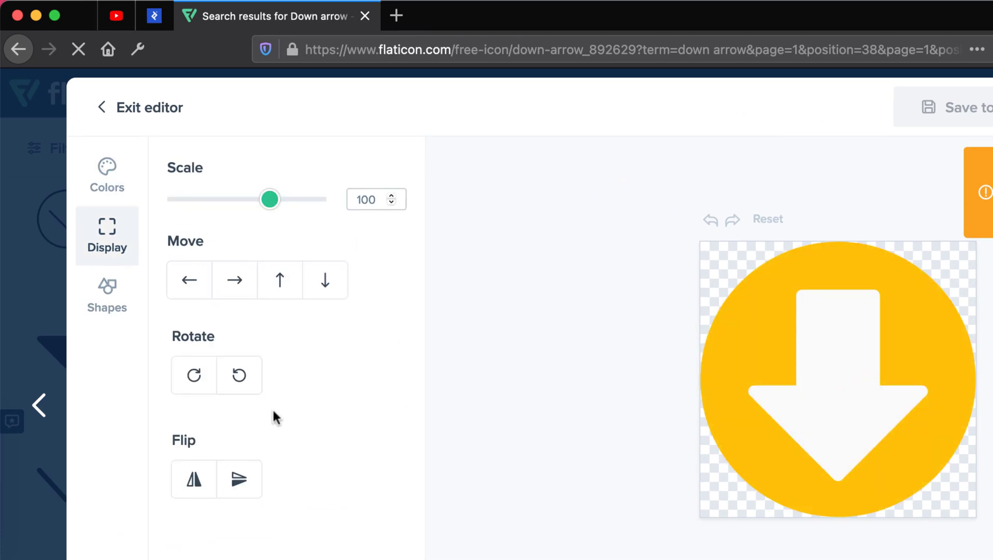
left_click(234, 481)
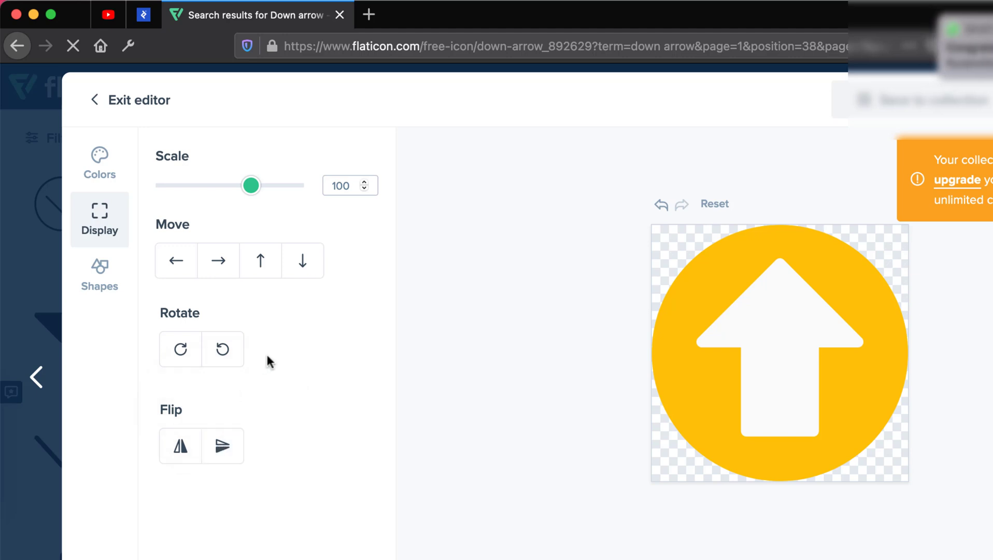
left_click(227, 449)
left_click(227, 449)
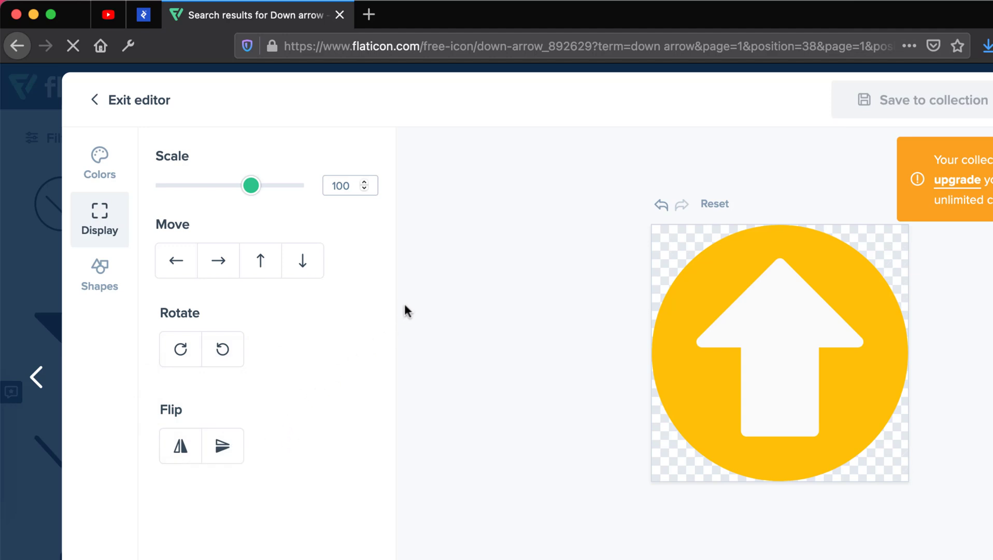
- Preview circle, rounded-square and square backgrounds behind the yellow arrow, then remove the background
left_click(108, 275)
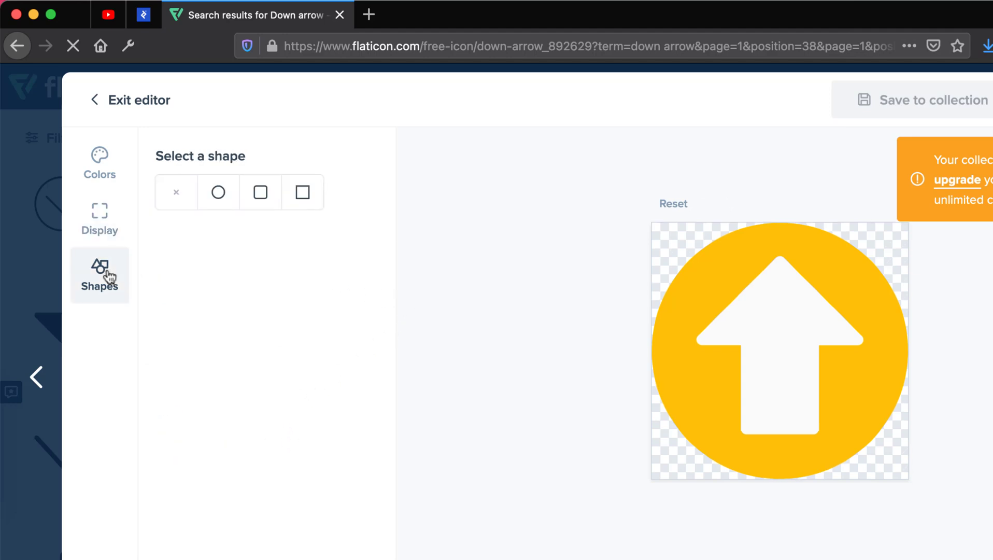
left_click(226, 205)
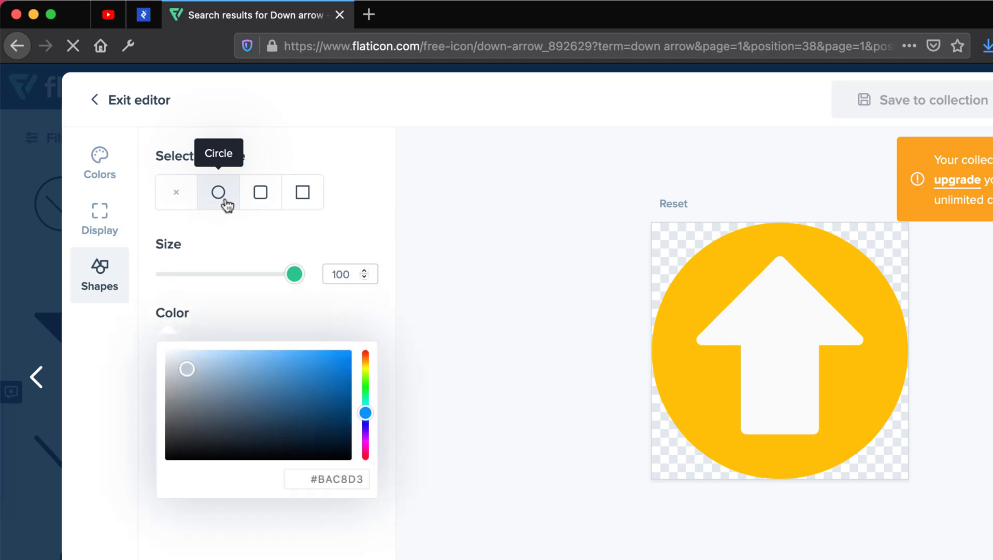
left_click(258, 199)
left_click(305, 197)
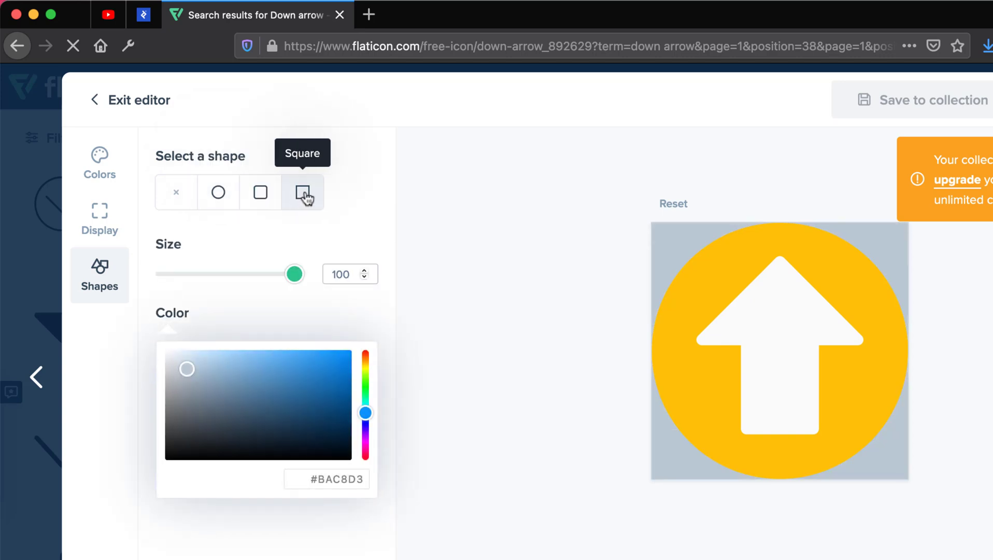
left_click(255, 204)
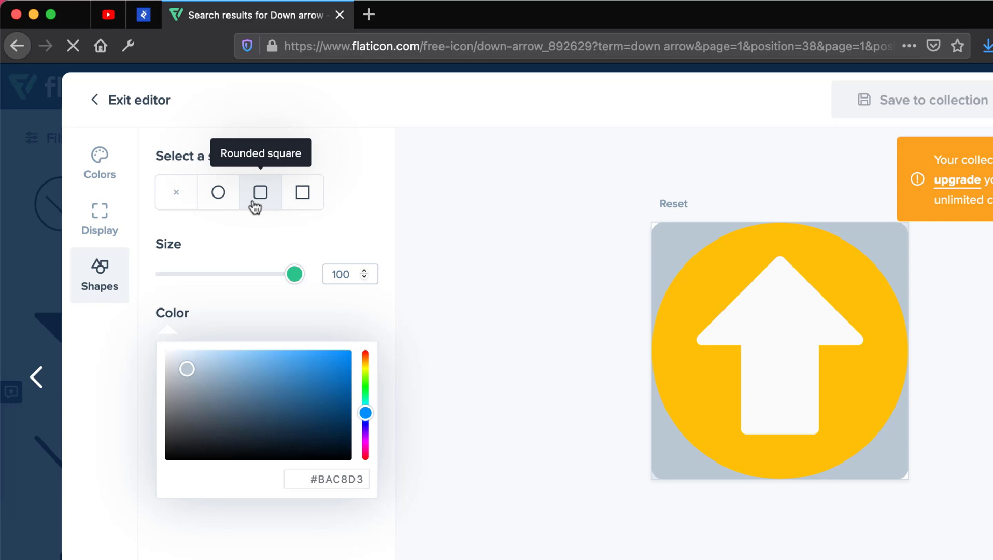
left_click(215, 199)
left_click(176, 203)
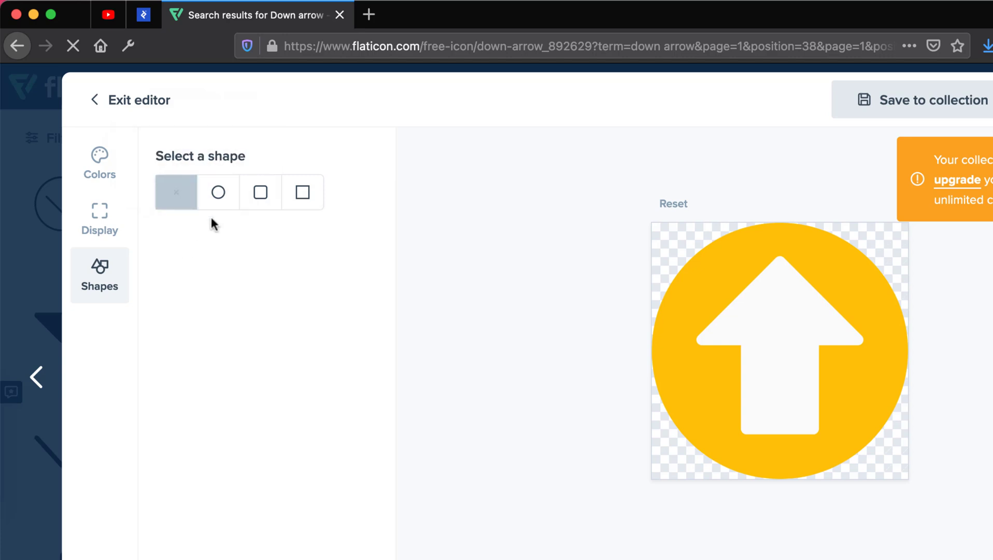
- Set the background colour to blue #0D7ACF, retry the shapes, then exit the editor
left_click(223, 210)
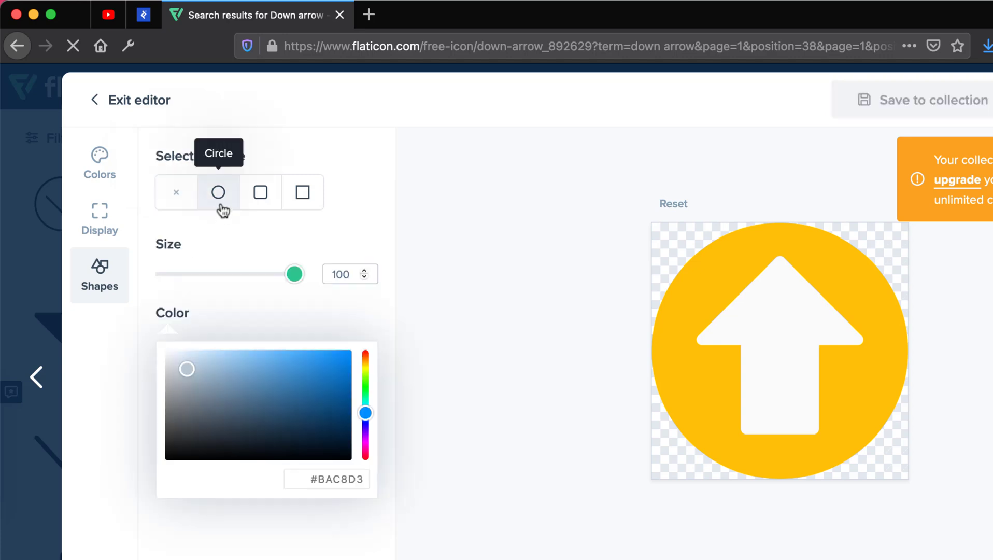
left_click(249, 394)
left_click_drag(249, 394, 340, 370)
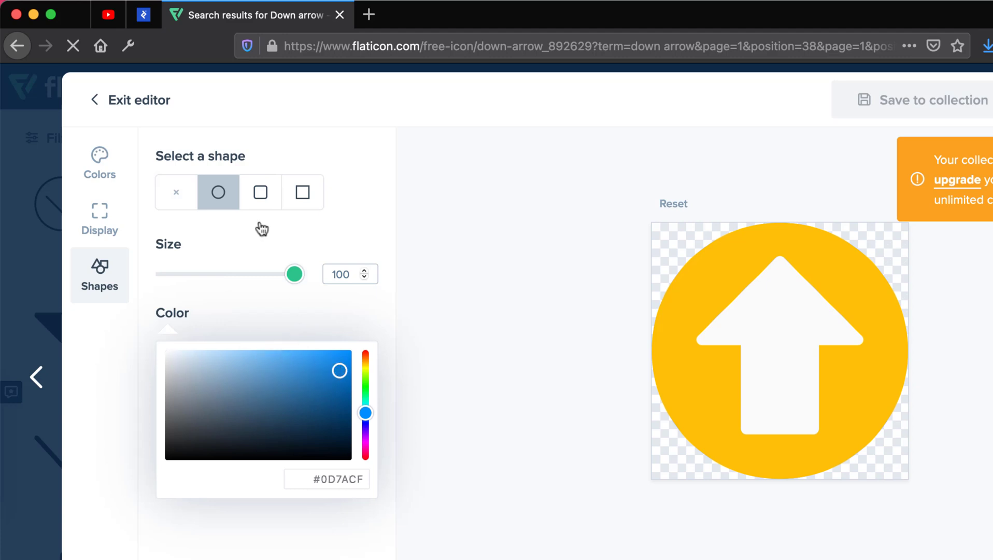
left_click(258, 191)
left_click(303, 194)
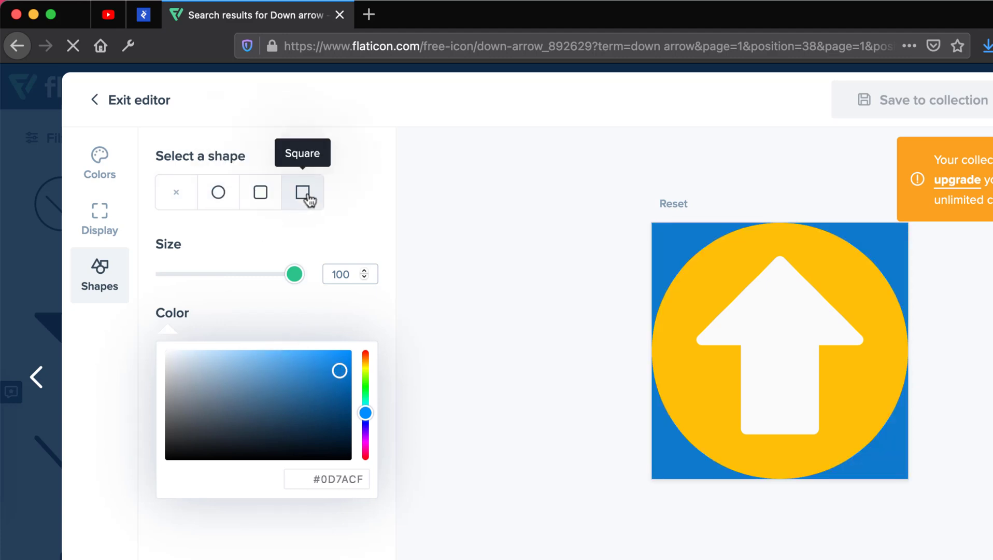
left_click(258, 201)
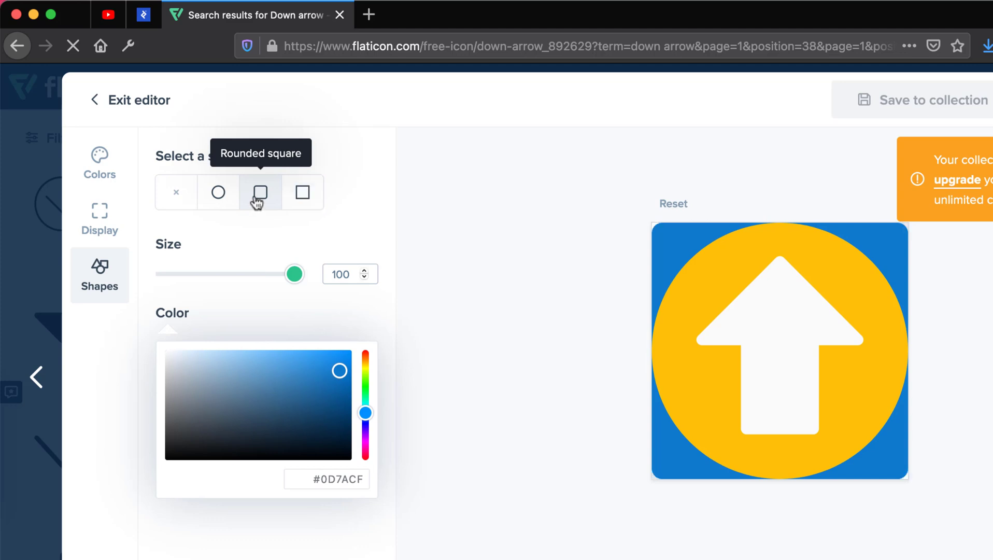
left_click(220, 196)
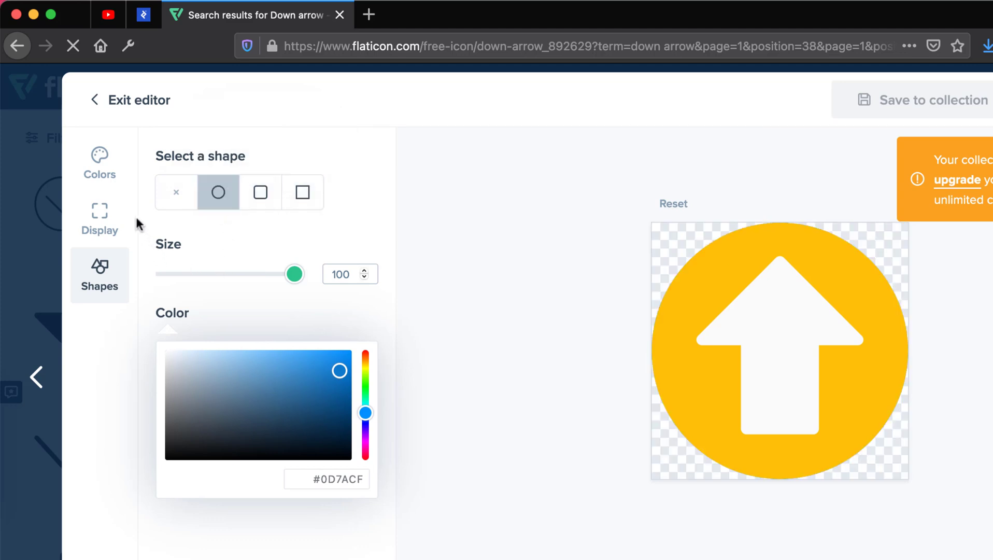
left_click(111, 101)
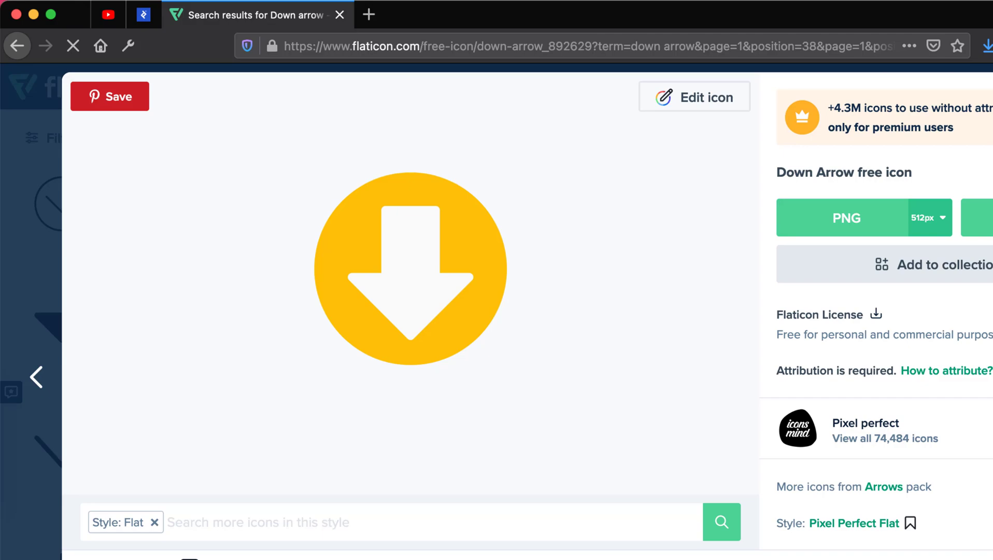
- Close the icon details and scroll through the 14,279 down arrow results
key("Escape")
scroll(303, 373, "down", 5)
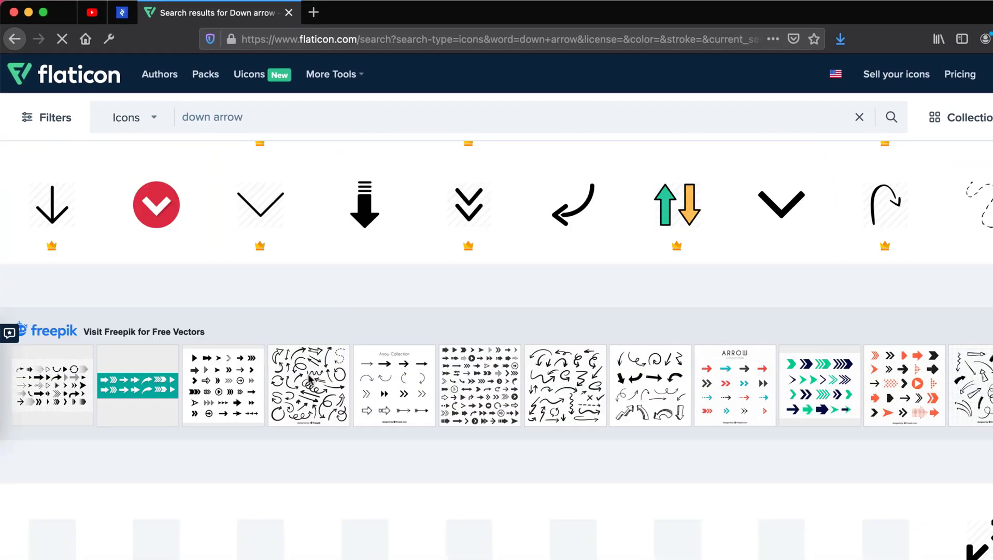
scroll(304, 373, "down", 5)
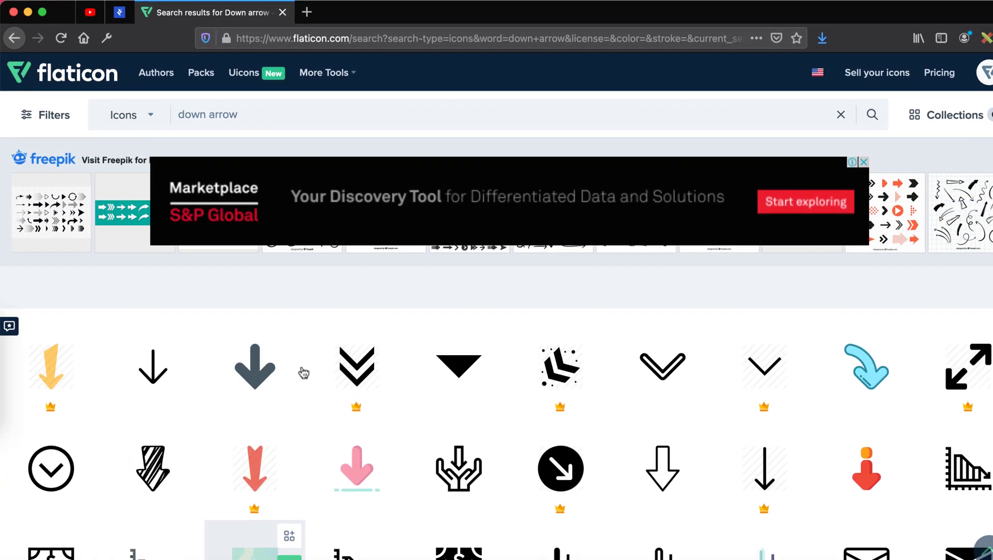
scroll(304, 373, "down", 5)
scroll(304, 372, "down", 5)
scroll(304, 373, "up", 10)
scroll(303, 373, "up", 10)
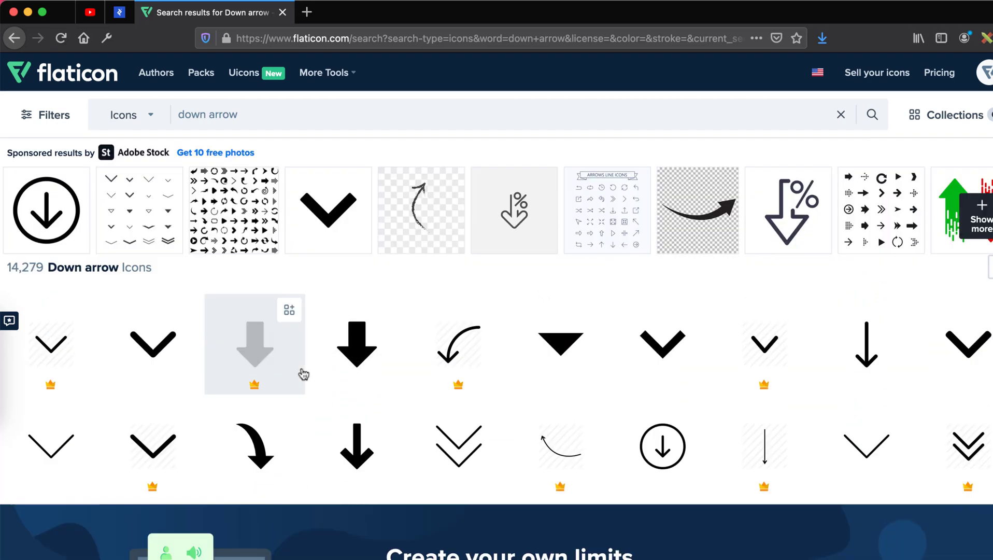